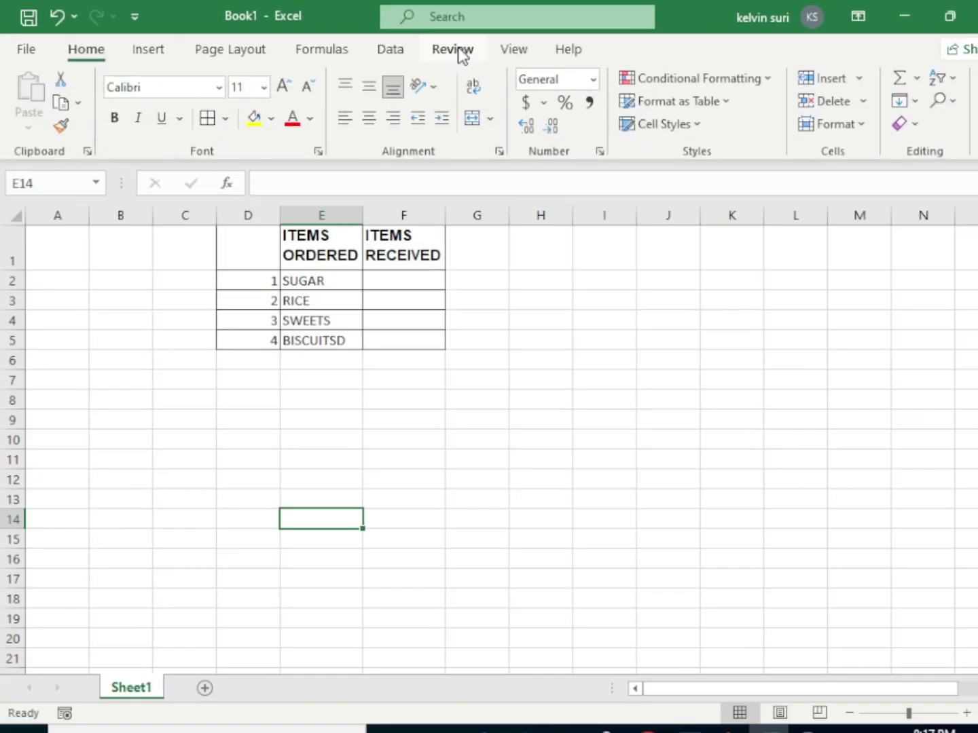
- Enable the Developer tab through the Customize the Ribbon settings
{"action": "right_click", "coordinate": [468, 52]}
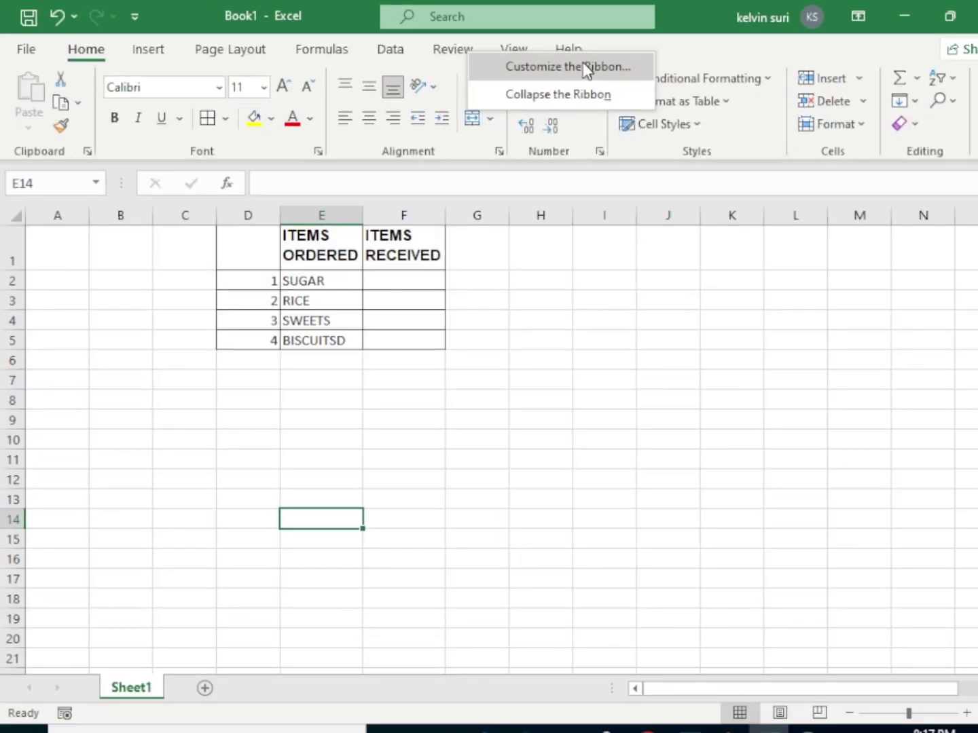
{"action": "left_click", "coordinate": [585, 68]}
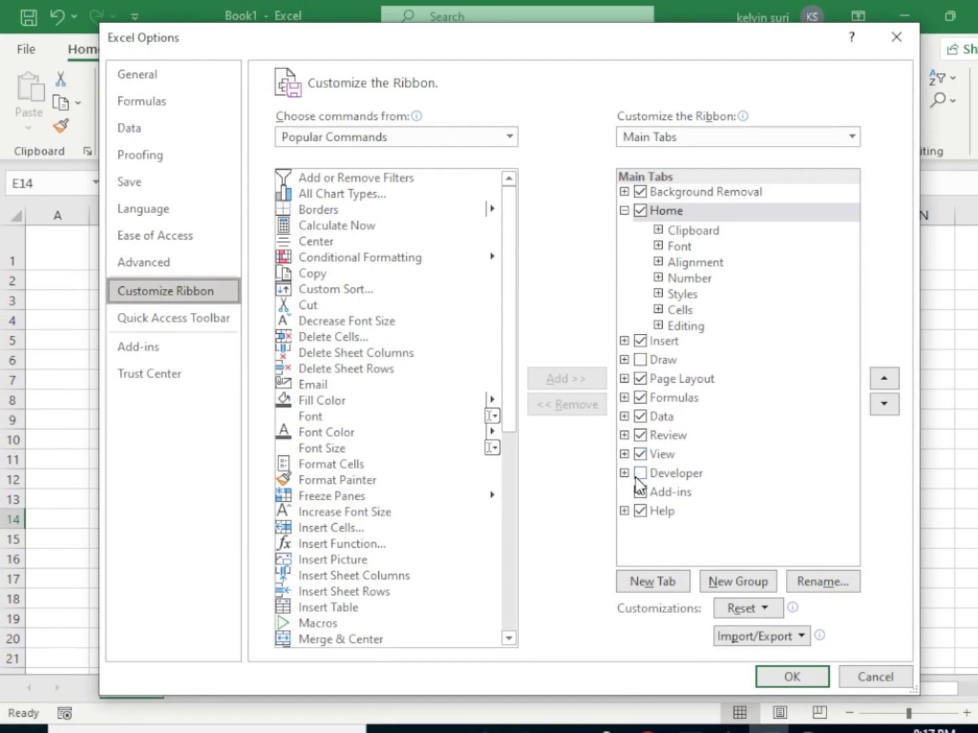
{"action": "left_click", "coordinate": [640, 473]}
{"action": "left_click", "coordinate": [776, 678]}
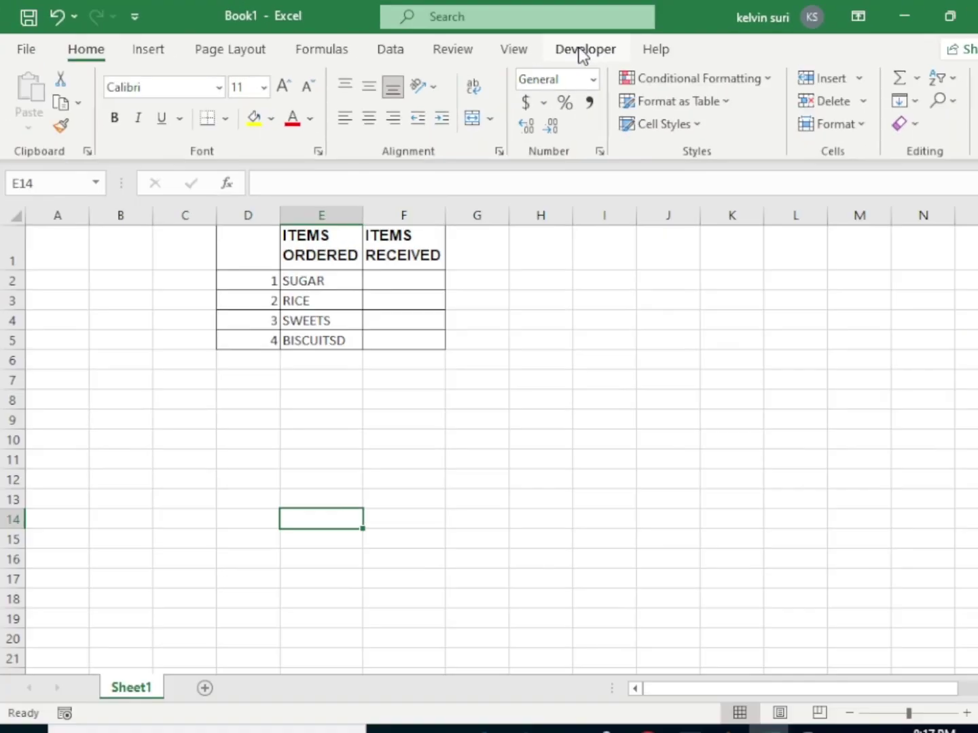
- Show the Developer tab's Insert list of Form and ActiveX controls
{"action": "left_click", "coordinate": [581, 53]}
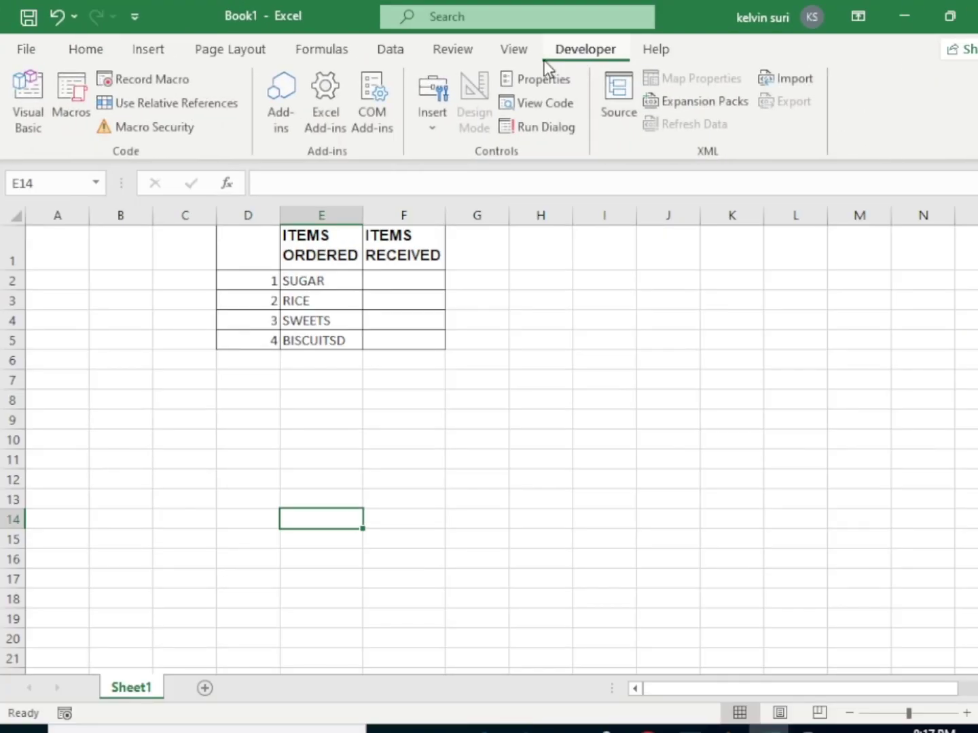
{"action": "left_click", "coordinate": [429, 129]}
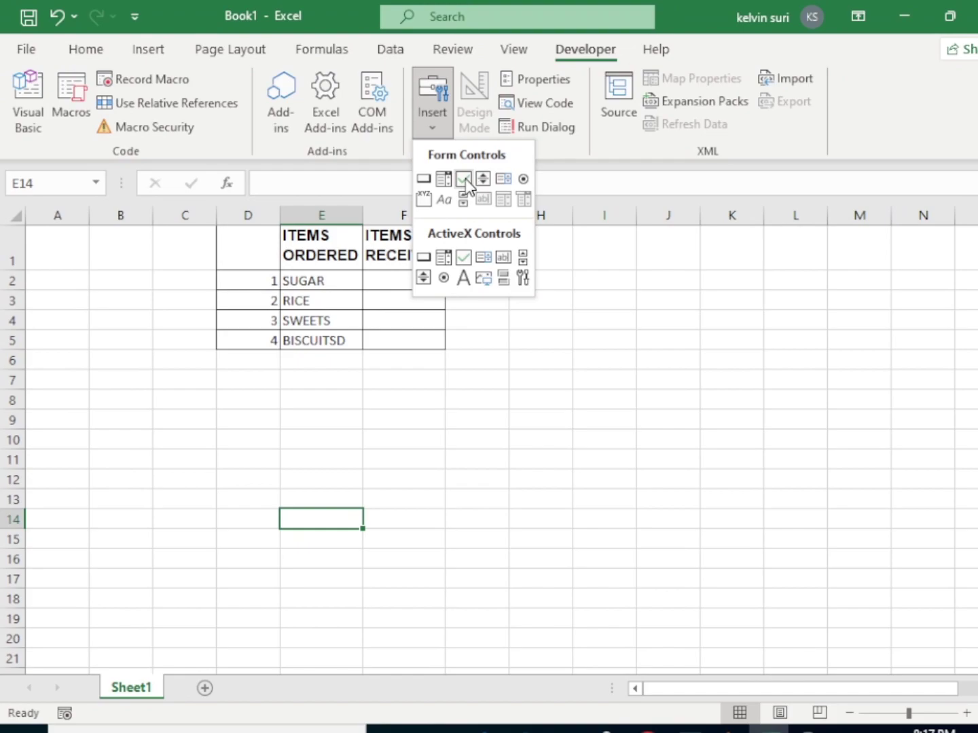
- Draw a Form Controls checkbox in cell F2 beside SUGAR
{"action": "left_click", "coordinate": [463, 179]}
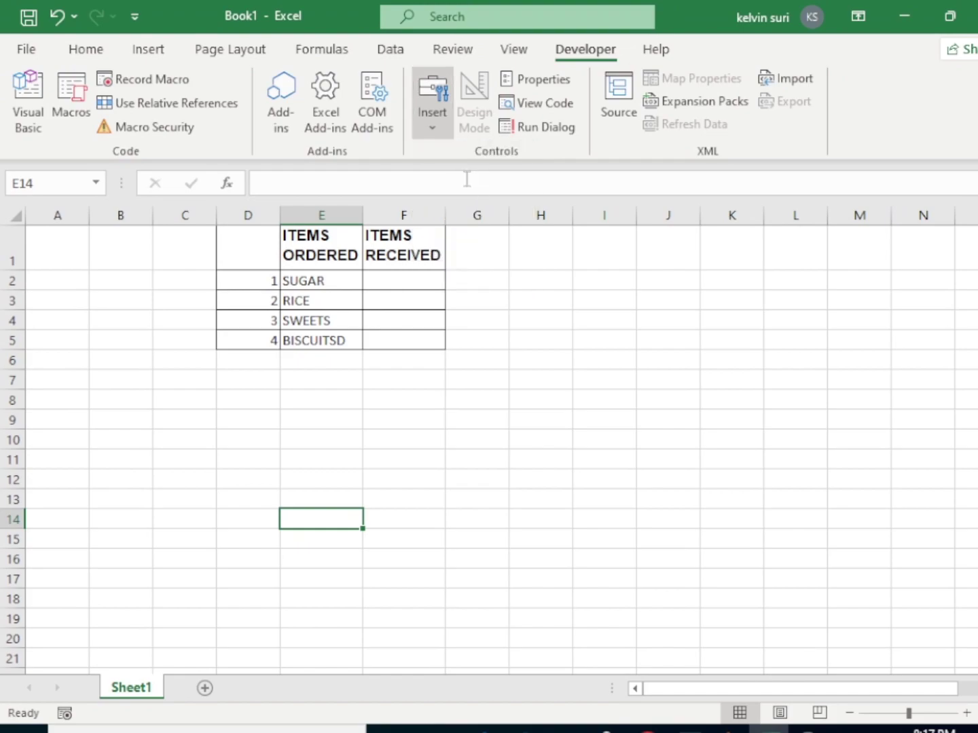
{"action": "left_click", "coordinate": [398, 277]}
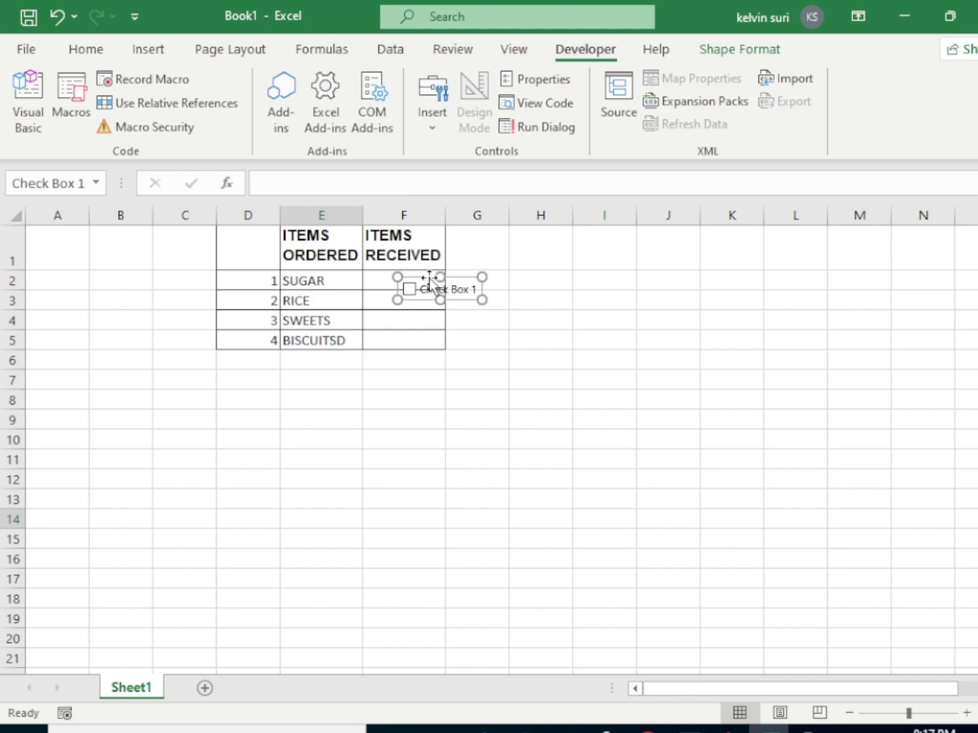
{"action": "mouse_move", "coordinate": [429, 278]}
{"action": "left_mouse_down"}
{"action": "mouse_move", "coordinate": [417, 270]}
{"action": "mouse_move", "coordinate": [429, 273]}
{"action": "left_mouse_up"}
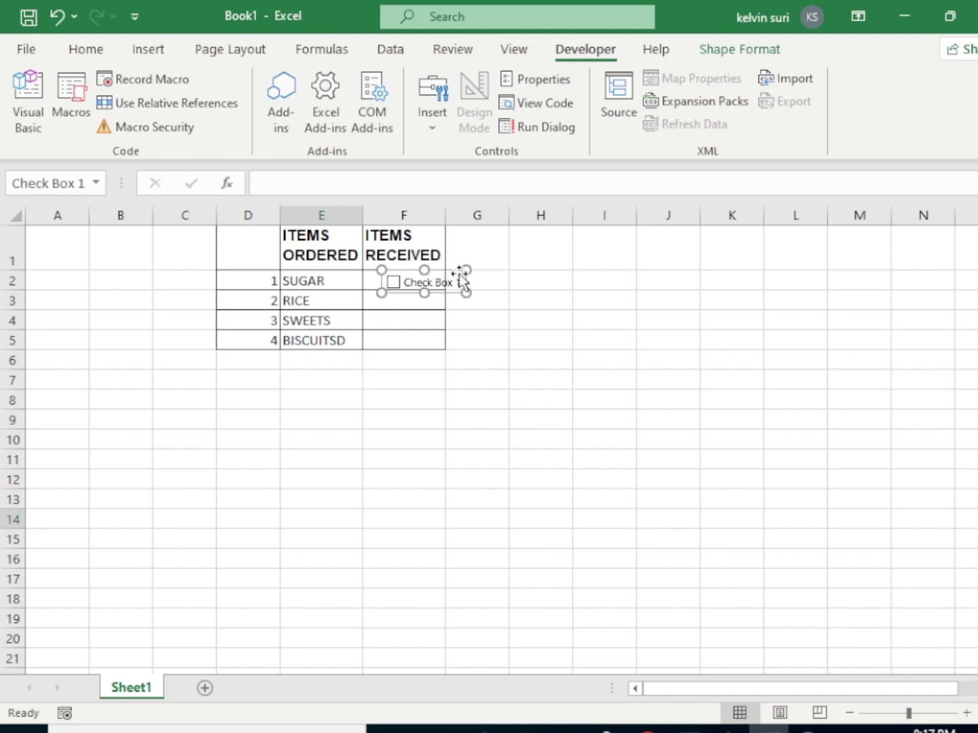
- Delete the checkbox's default label text so it shows no caption
{"action": "left_click", "coordinate": [459, 282]}
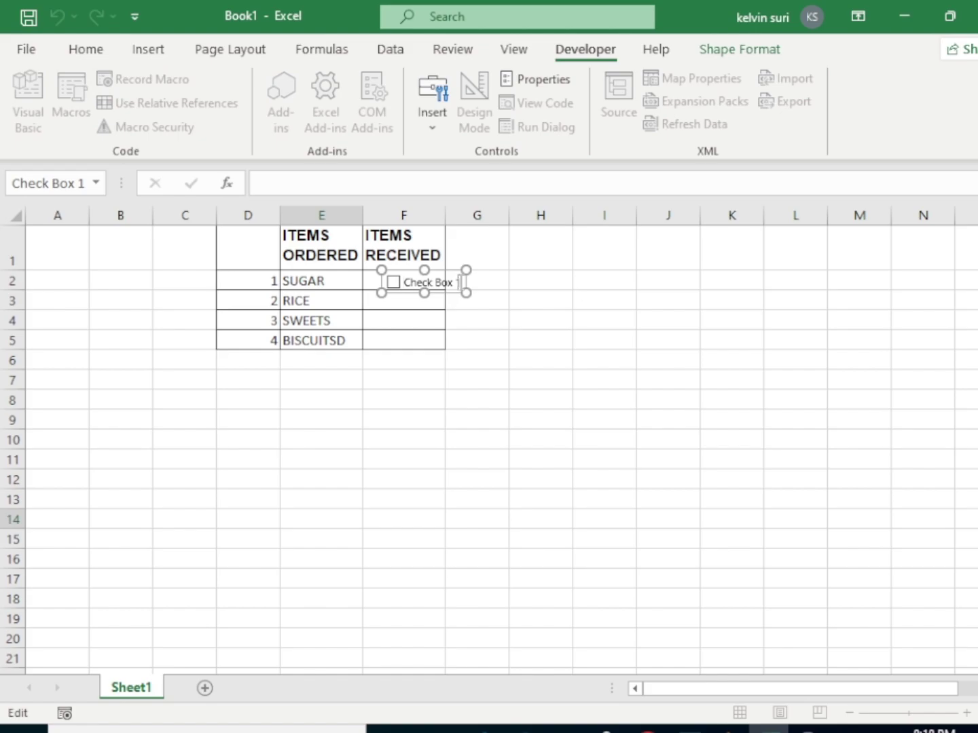
{"action": "key", "text": "BackSpace"}
{"action": "key", "text": "BackSpace"}
{"action": "key", "text": "BackSpace"}
{"action": "key", "text": "BackSpace"}
{"action": "key", "text": "BackSpace"}
{"action": "key", "text": "BackSpace"}
{"action": "key", "text": "BackSpace"}
{"action": "key", "text": "BackSpace"}
{"action": "key", "text": "BackSpace"}
{"action": "key", "text": "BackSpace"}
{"action": "key", "text": "BackSpace"}
{"action": "type", "text": "1"}
{"action": "key", "text": "BackSpace"}
{"action": "left_click", "coordinate": [397, 348]}
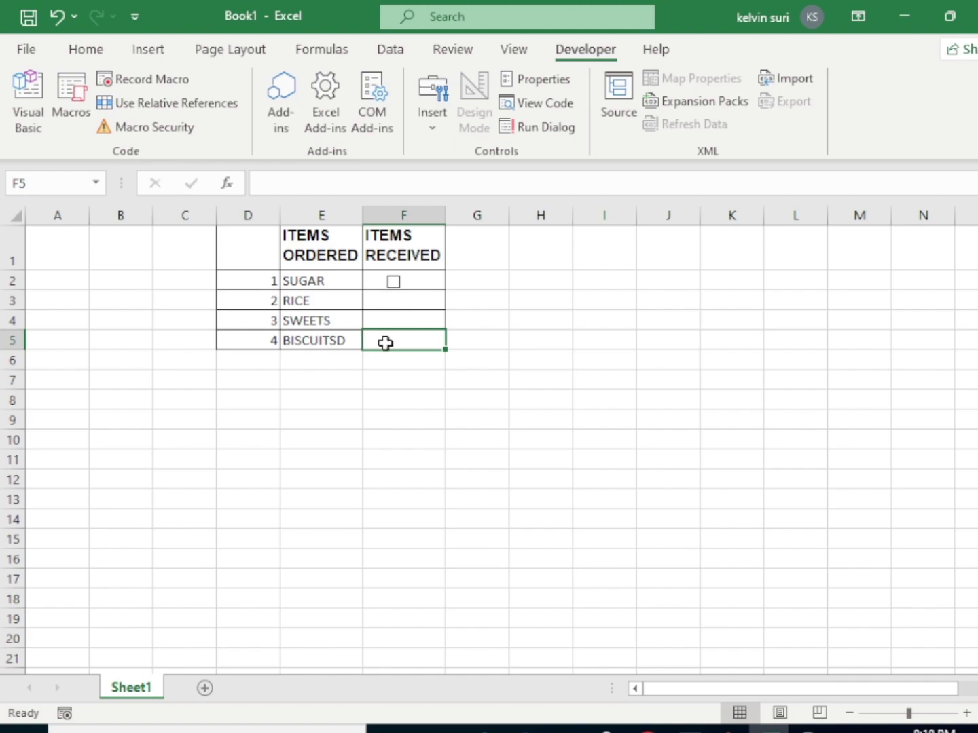
- Fill the F2 checkbox down through F5 so every item row has one
{"action": "left_click", "coordinate": [421, 280]}
{"action": "left_click", "coordinate": [416, 284]}
{"action": "left_click", "coordinate": [370, 279]}
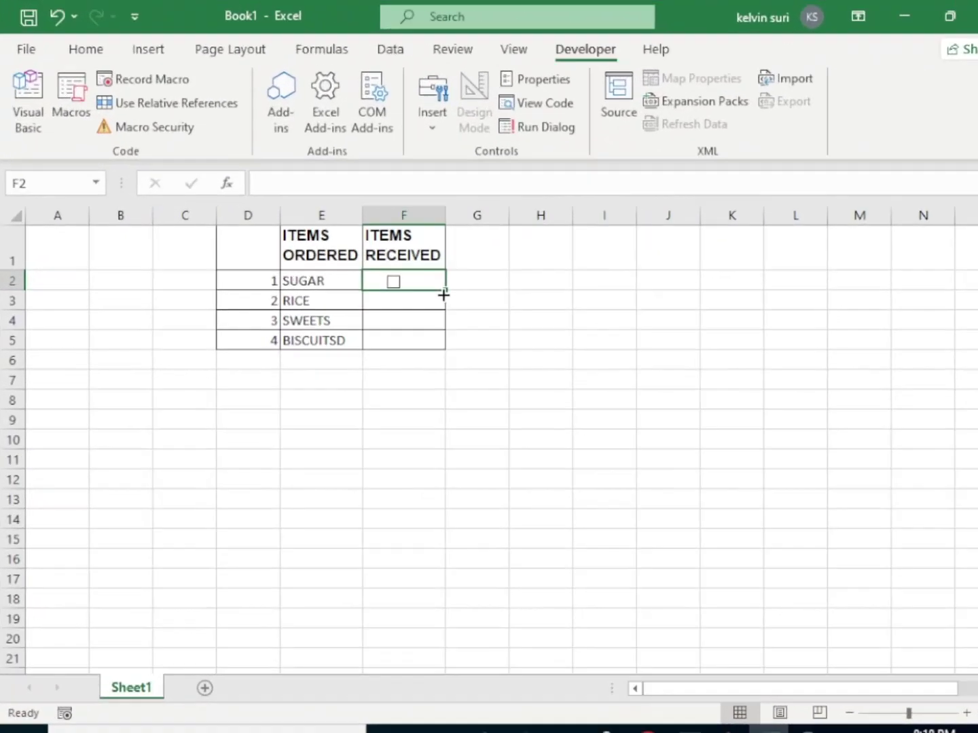
{"action": "left_click_drag", "start_coordinate": [445, 290], "coordinate": [451, 354]}
- Tick the SUGAR and SWEETS checkboxes
{"action": "left_click", "coordinate": [500, 340]}
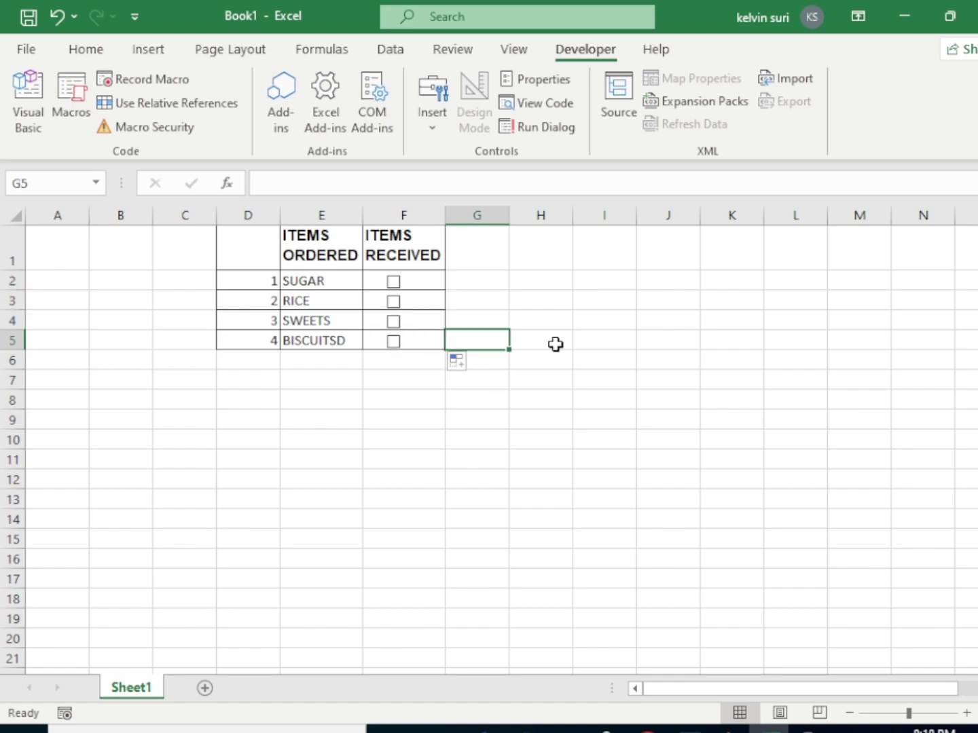
{"action": "left_click", "coordinate": [394, 283]}
{"action": "left_click", "coordinate": [394, 320]}
- Open Format Control for the RICE checkbox and move the dialog beside the table
{"action": "right_click", "coordinate": [395, 305]}
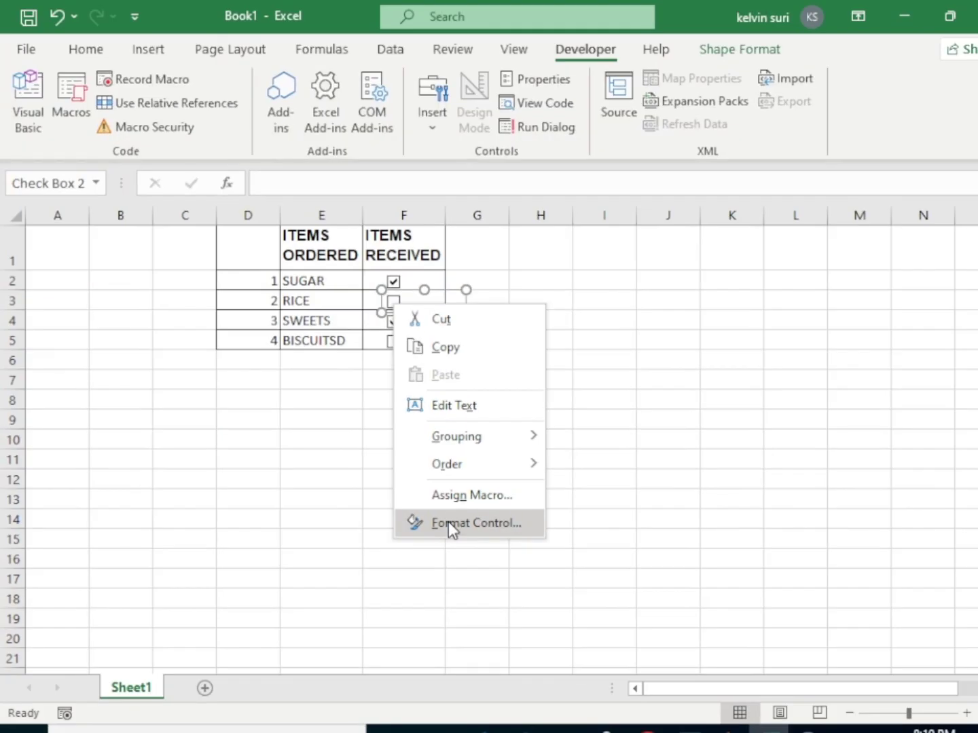
{"action": "left_click", "coordinate": [448, 523]}
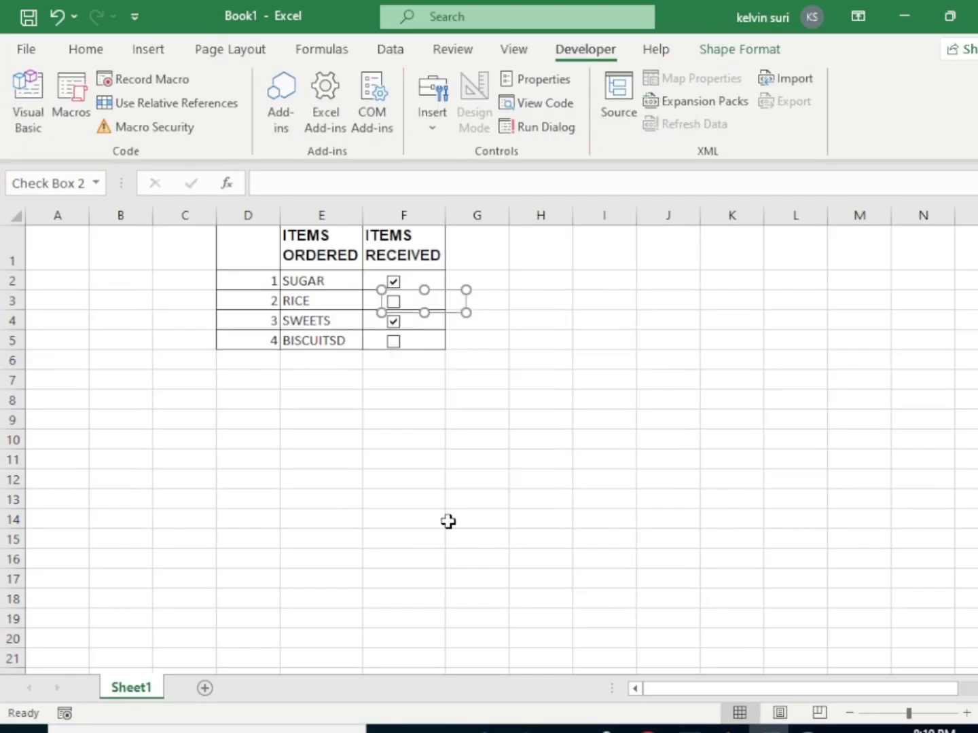
{"action": "left_click_drag", "start_coordinate": [639, 135], "coordinate": [737, 140]}
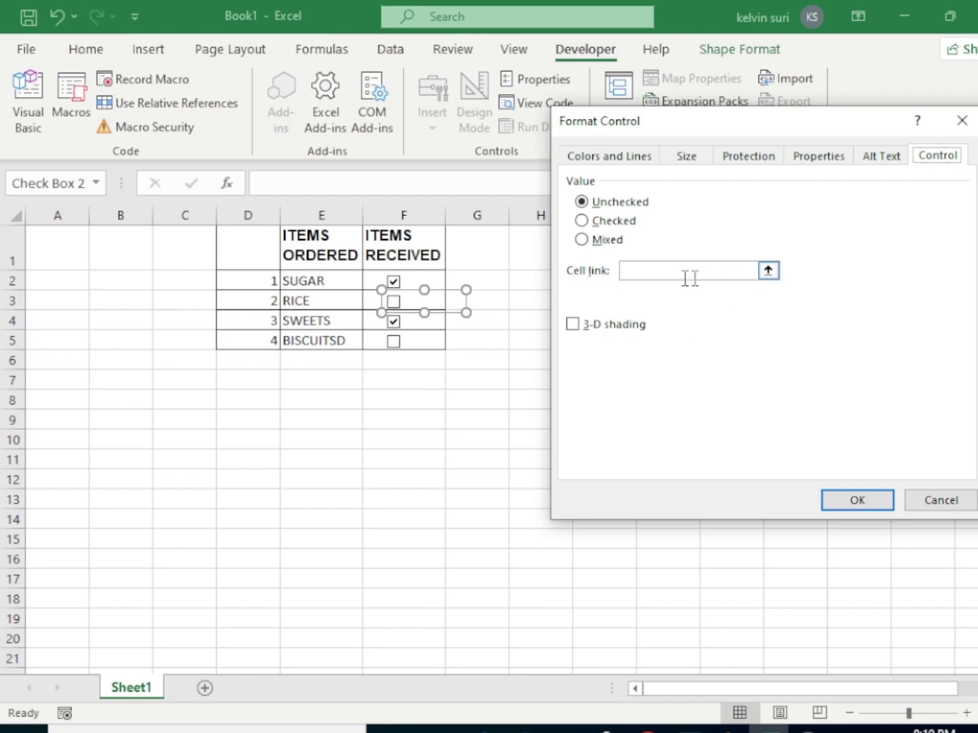
- Set the RICE checkbox's cell link to G3 and confirm
{"action": "left_click", "coordinate": [768, 271]}
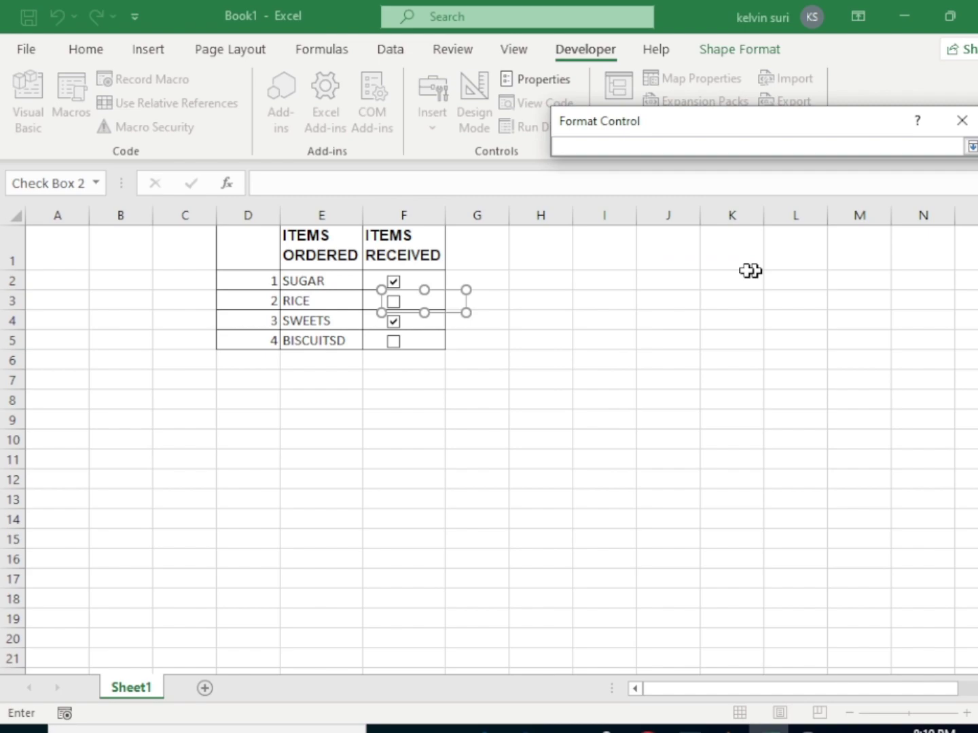
{"action": "left_click", "coordinate": [483, 303]}
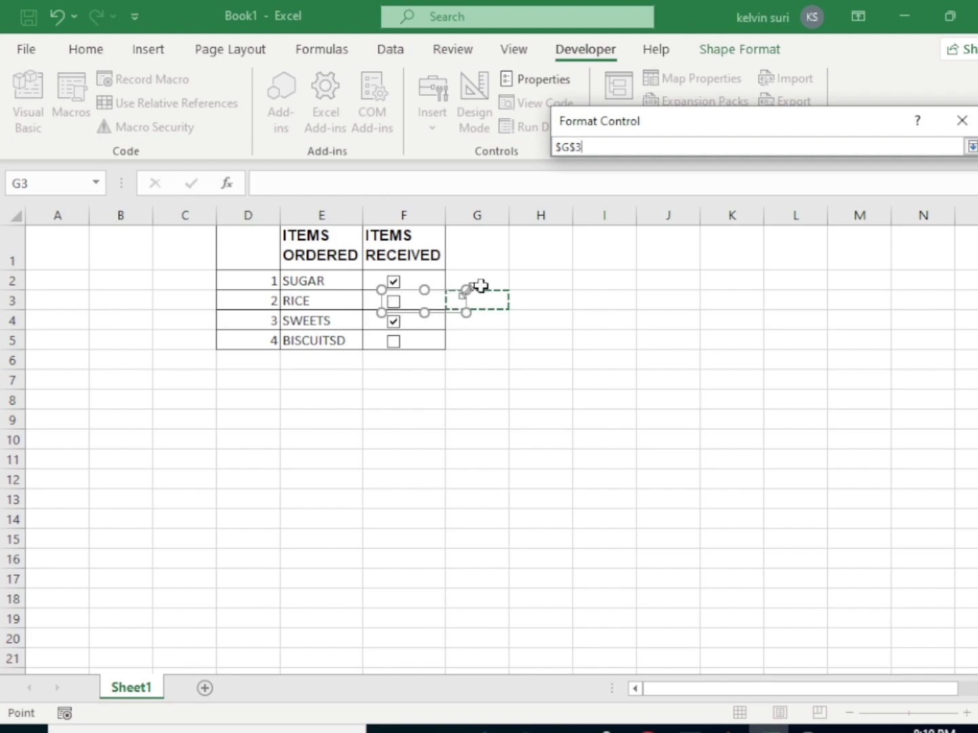
{"action": "left_click", "coordinate": [972, 146]}
{"action": "left_click", "coordinate": [842, 497]}
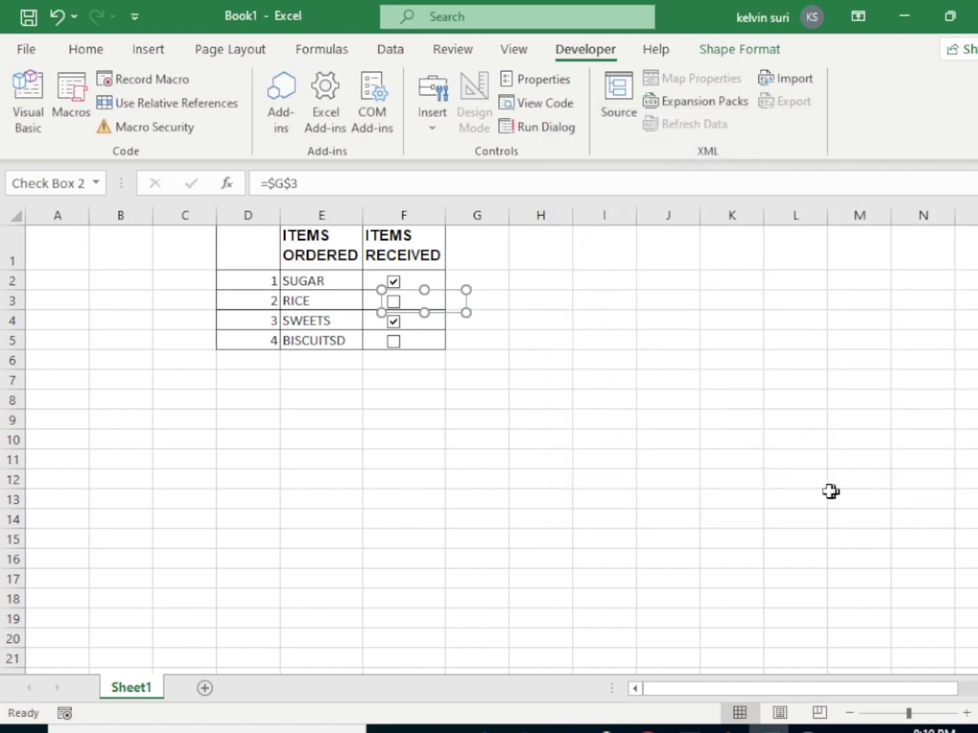
- Tick the RICE checkbox so G3 displays TRUE
{"action": "left_click", "coordinate": [529, 364]}
{"action": "left_click", "coordinate": [393, 304]}
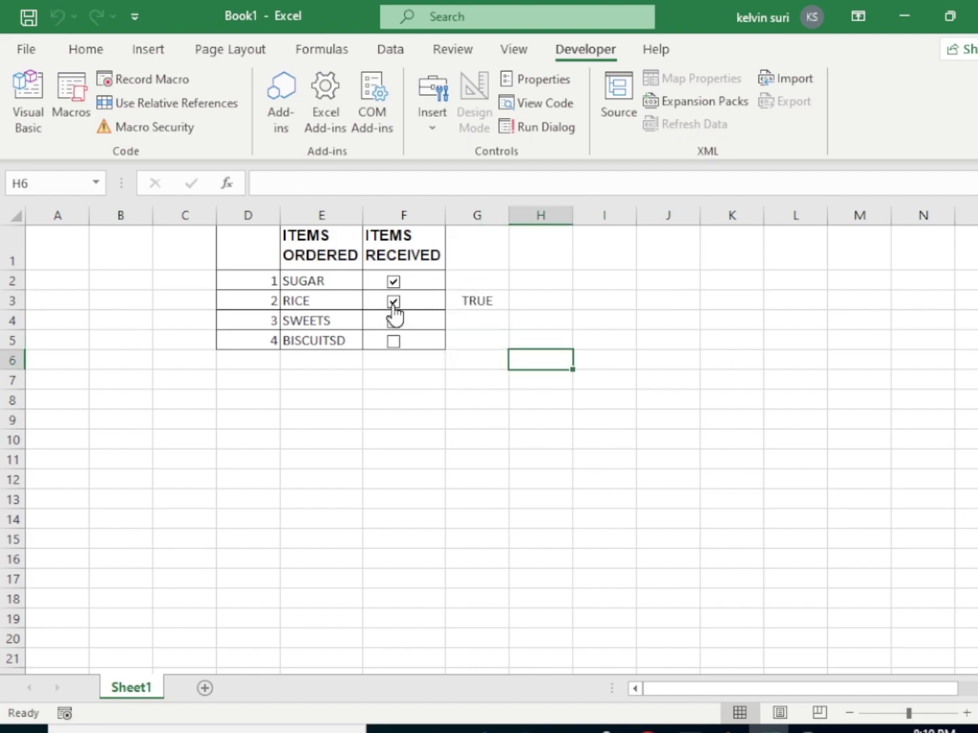